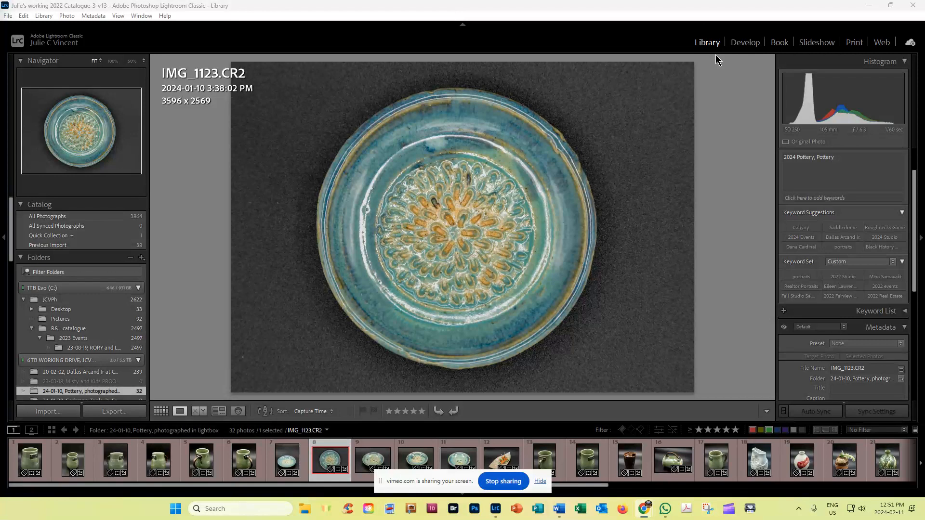
pyautogui.click(327, 508)
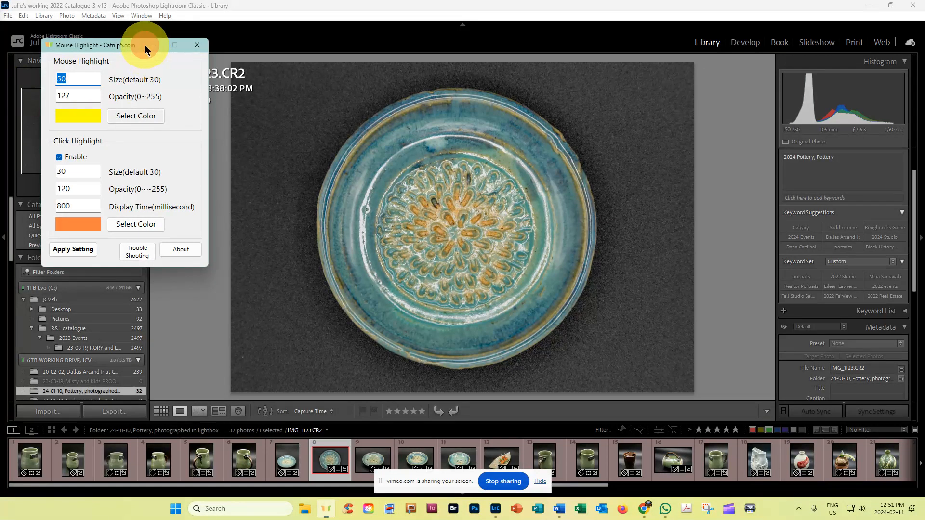
pyautogui.moveTo(91, 45); pyautogui.dragTo(0, 128)
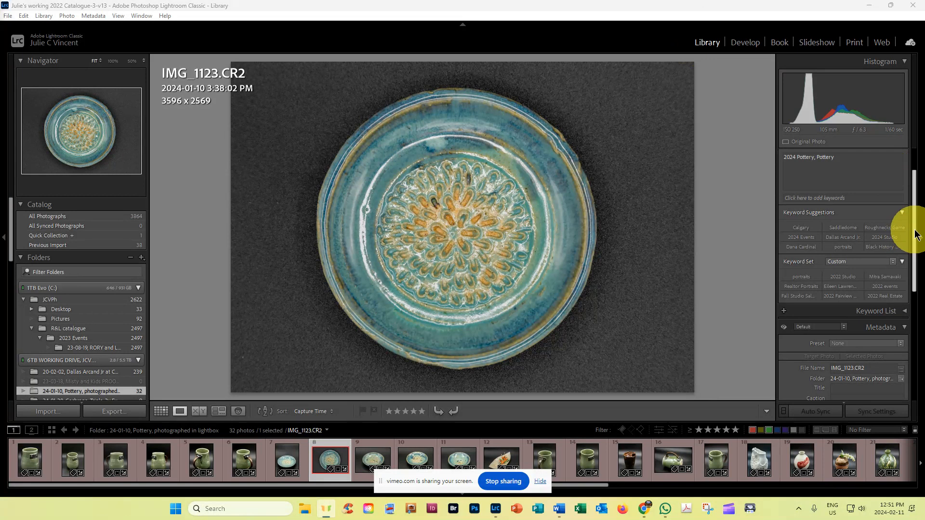
# Look at the Quick Develop settings for the plate photo and collapse them again
pyautogui.moveTo(914, 231); pyautogui.dragTo(918, 173)
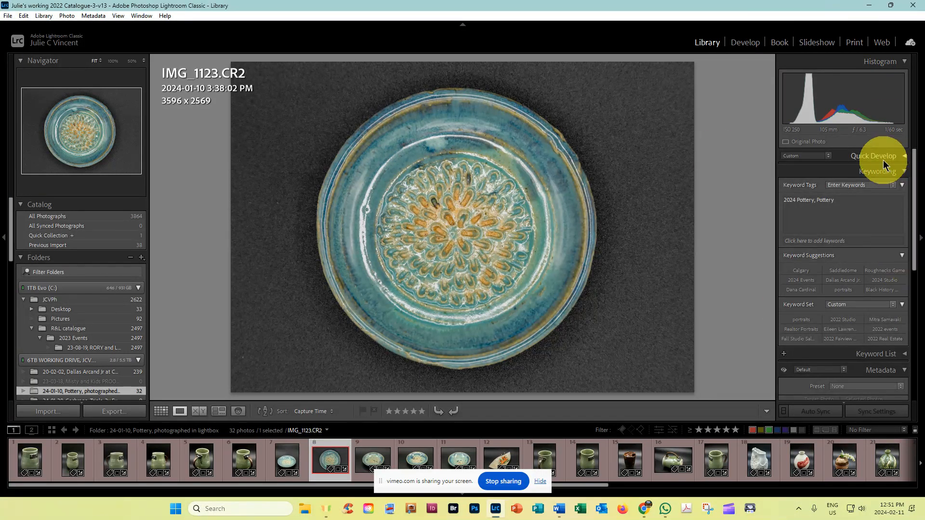
pyautogui.click(905, 160)
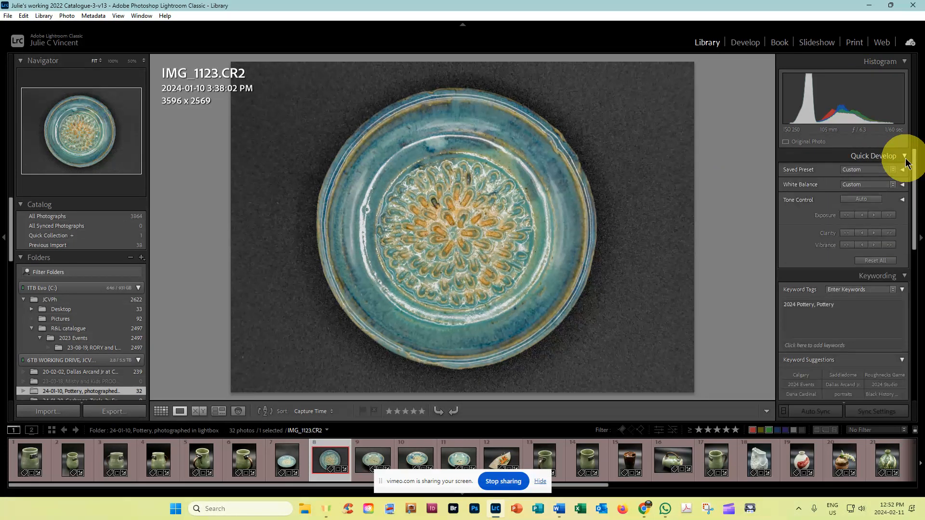
pyautogui.click(904, 157)
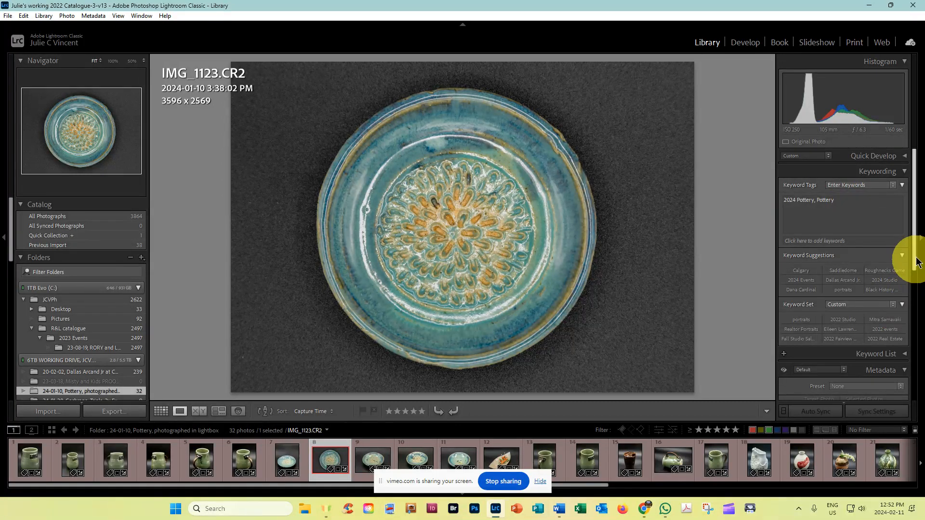
# Review the keyword tags, the metadata fields and the list of available metadata presets for IMG_1123.CR2
pyautogui.moveTo(914, 252)
pyautogui.mouseDown()
pyautogui.moveTo(915, 274)
pyautogui.moveTo(914, 265)
pyautogui.mouseUp()
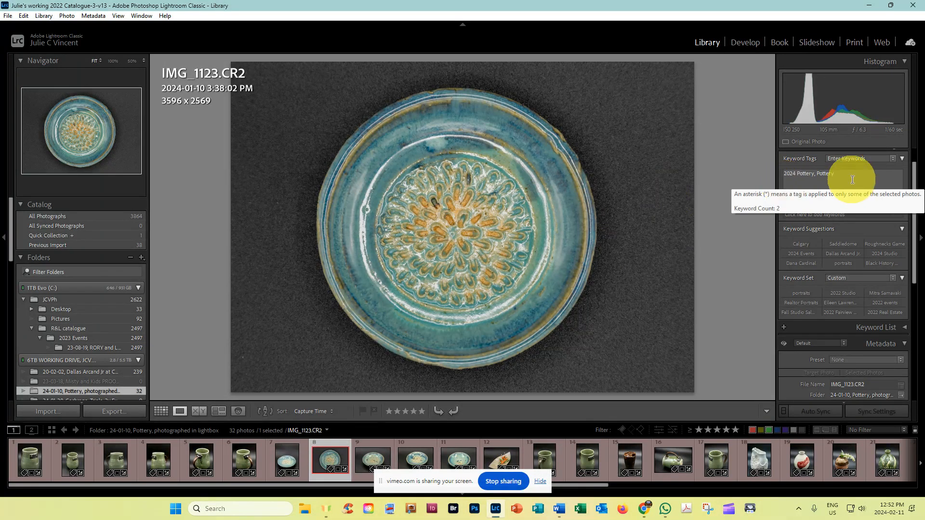
pyautogui.moveTo(910, 183); pyautogui.dragTo(911, 203)
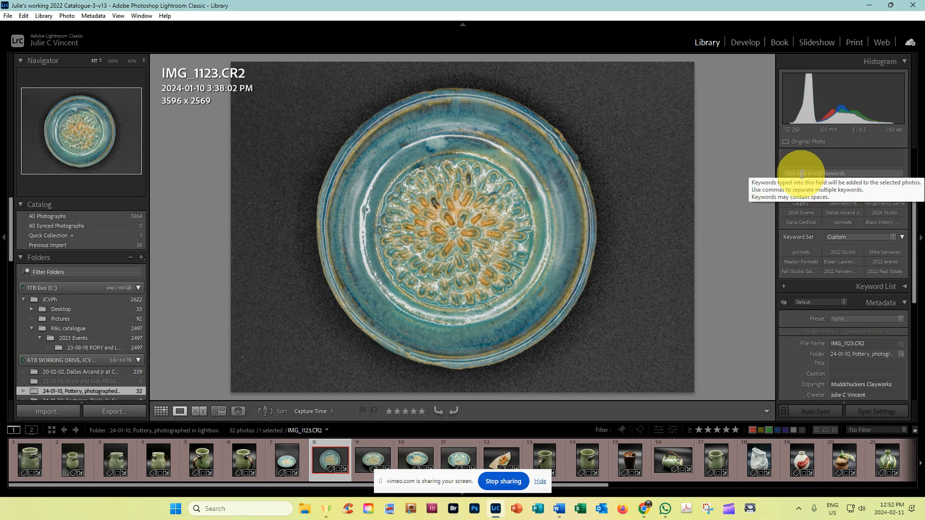
pyautogui.moveTo(915, 283); pyautogui.dragTo(909, 337)
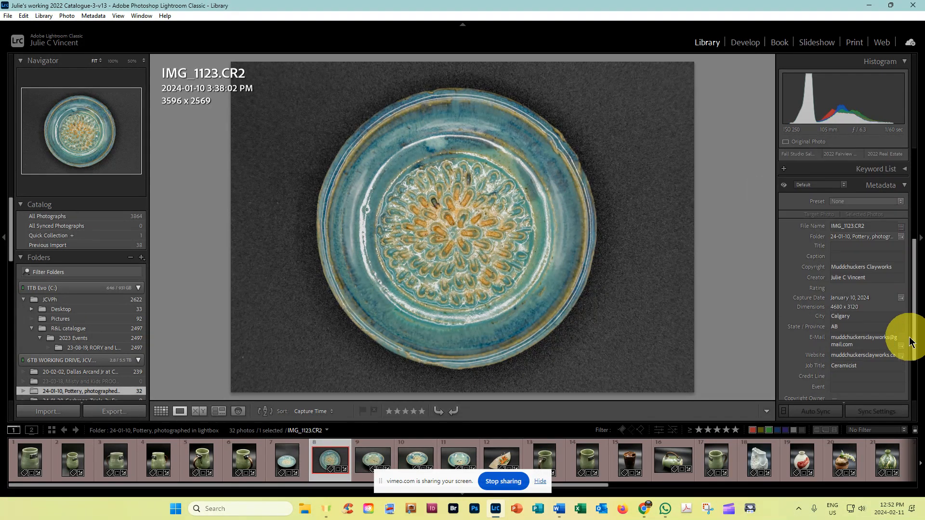
pyautogui.click(918, 301)
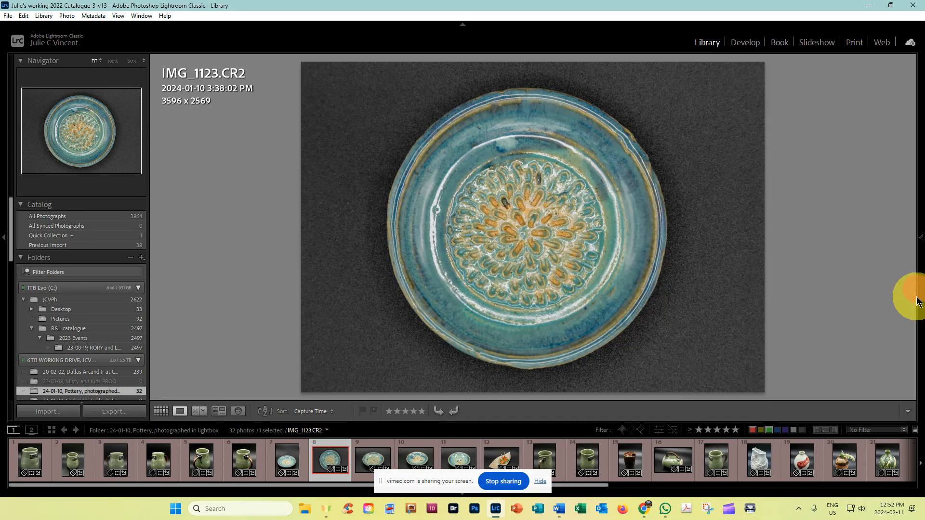
pyautogui.click(918, 296)
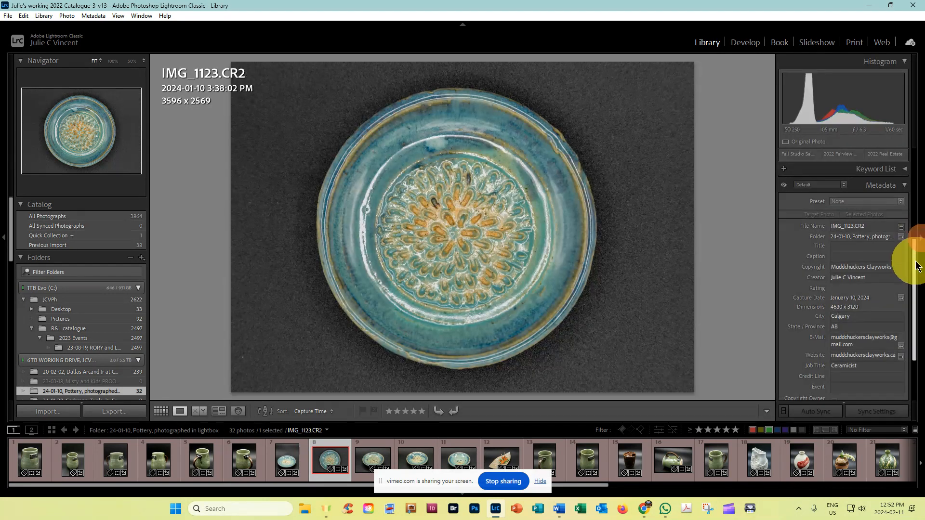
pyautogui.moveTo(916, 265); pyautogui.dragTo(910, 245)
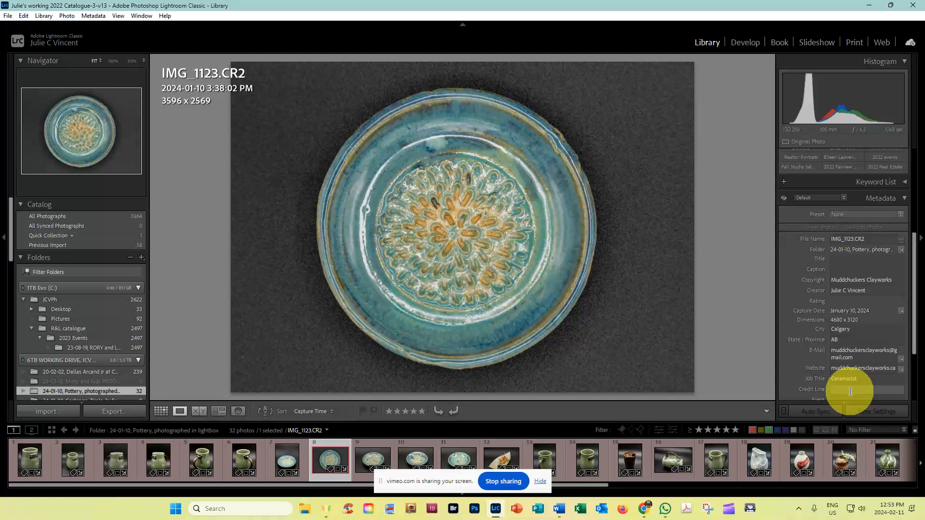
pyautogui.click(889, 214)
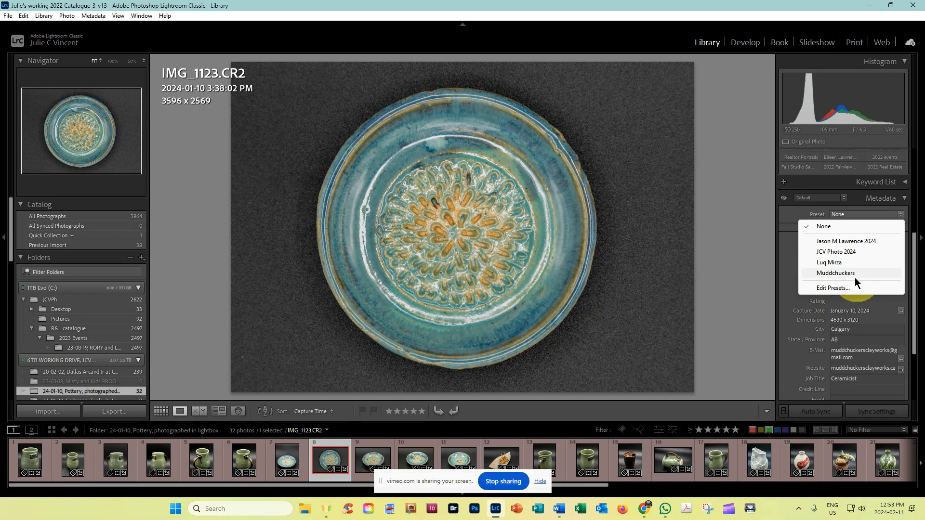
pyautogui.click(747, 256)
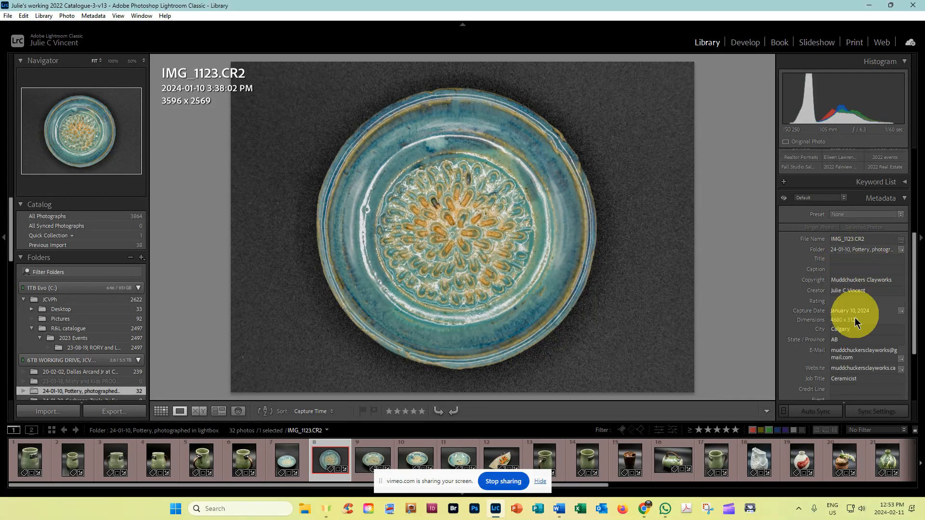
# Set the Title in the plate photo's metadata to "Potter"
pyautogui.click(842, 260)
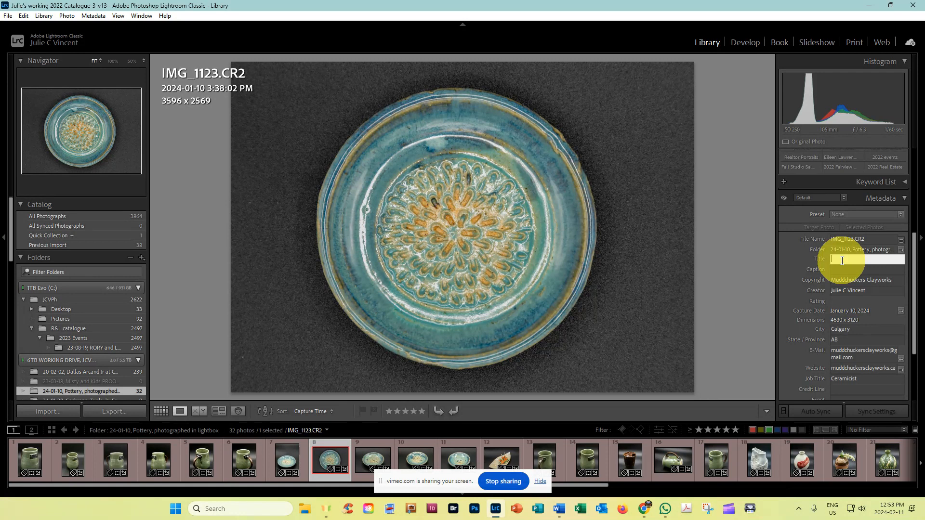
pyautogui.write('Potter')
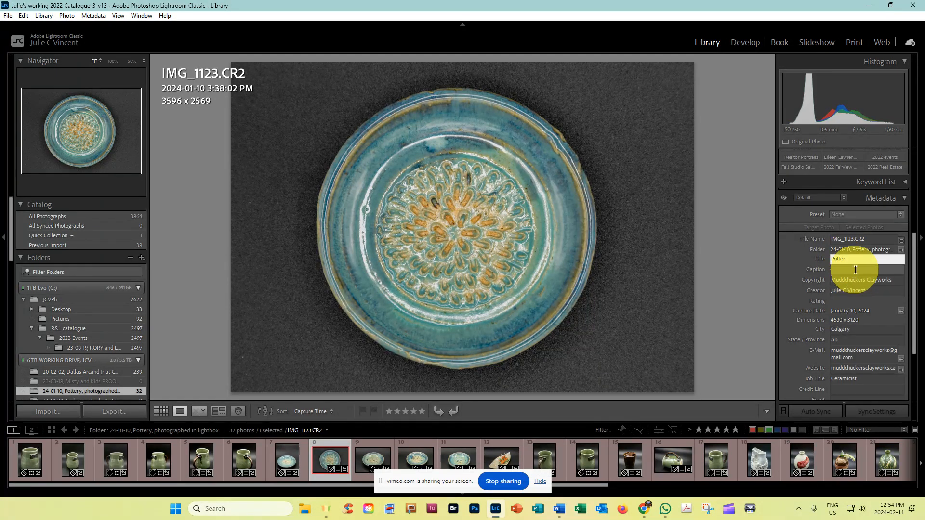
pyautogui.click(856, 269)
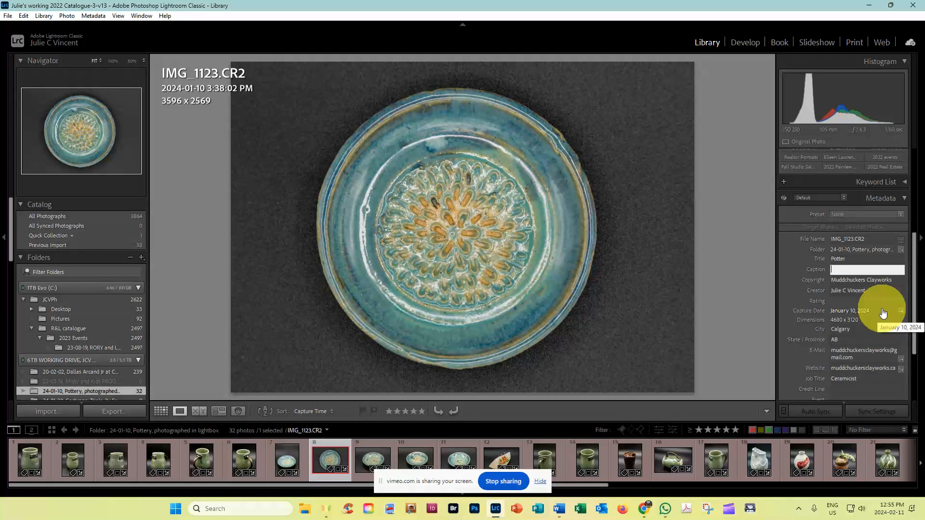
# Show the photos sharing this capture date and examine the City, Credit Line and Event metadata fields
pyautogui.click(882, 310)
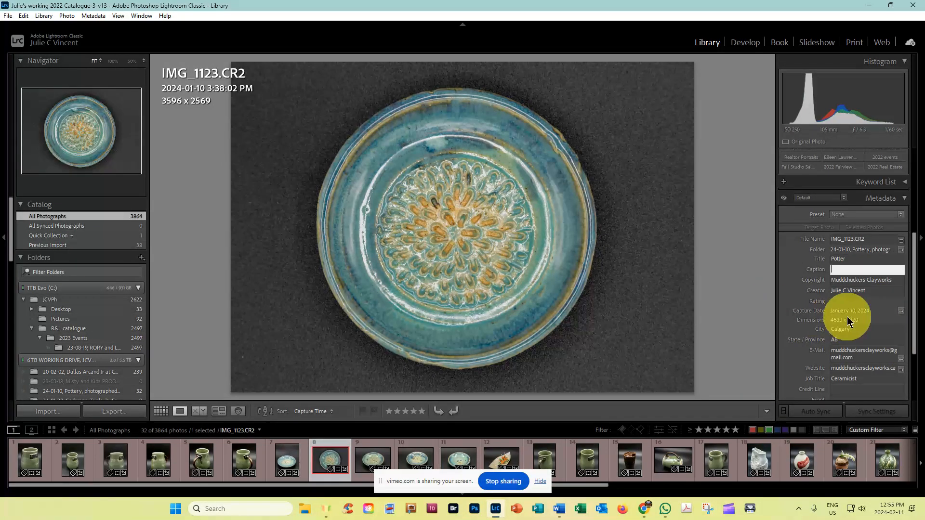
pyautogui.click(874, 329)
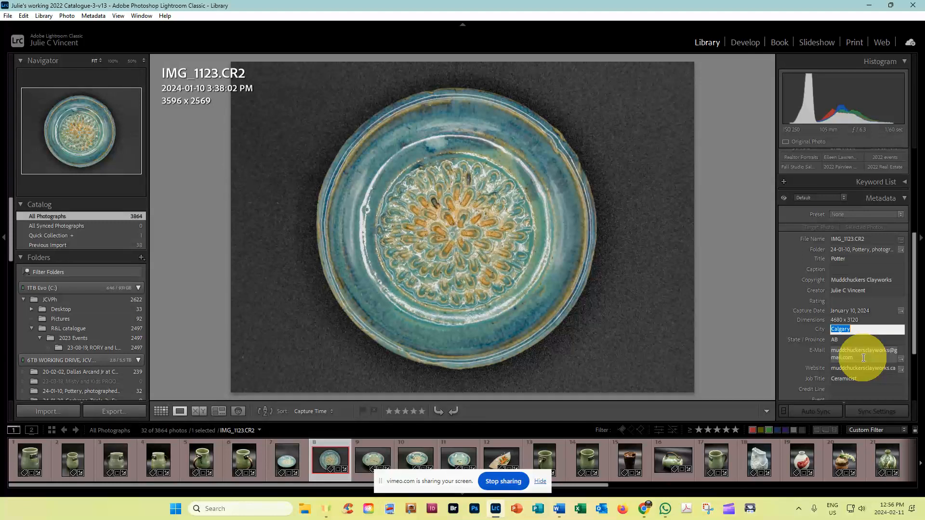
pyautogui.scroll(-2, 909, 341)
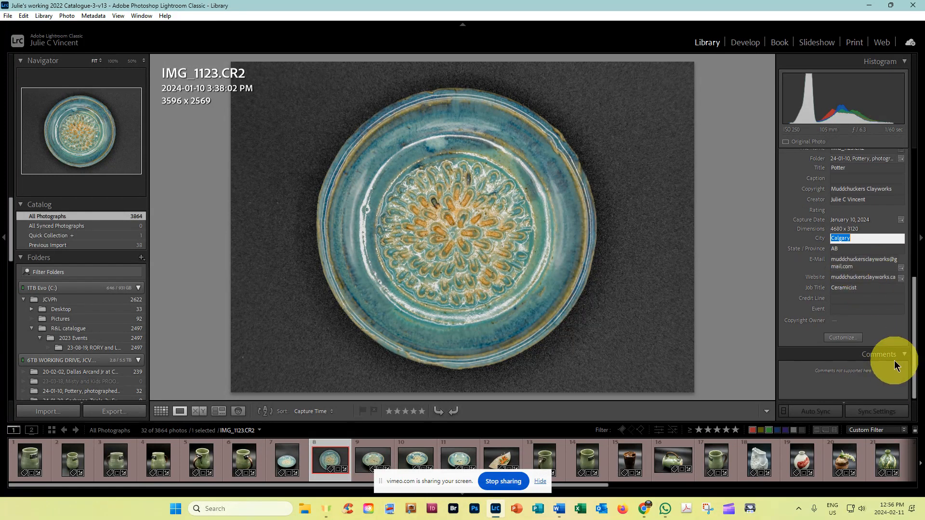
pyautogui.click(864, 298)
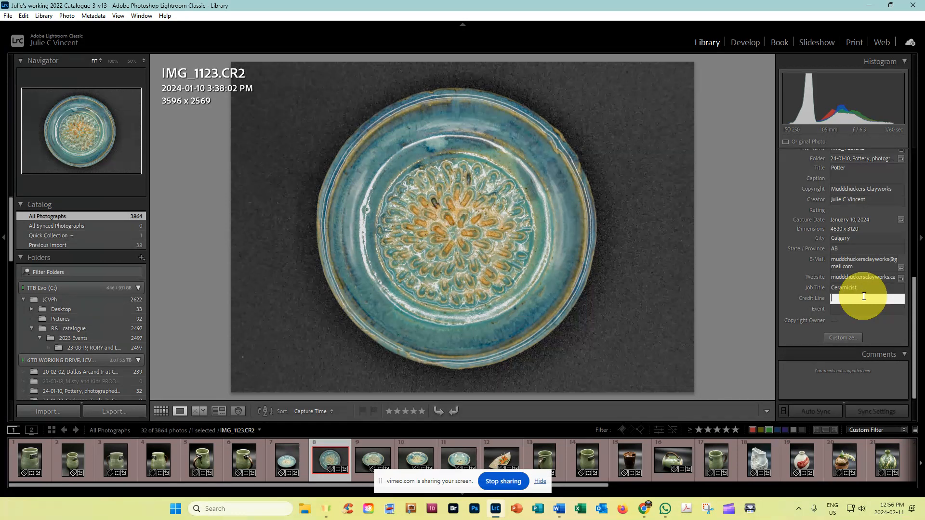
pyautogui.click(850, 312)
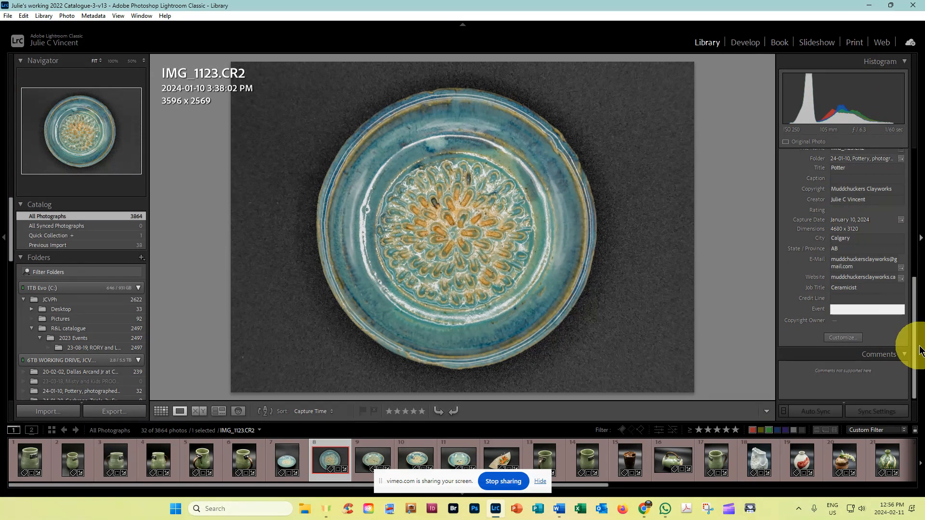
# Open the metadata preset editor for the plate photo and reposition its window
pyautogui.moveTo(913, 393); pyautogui.dragTo(923, 270)
pyautogui.scroll(-1, 909, 265)
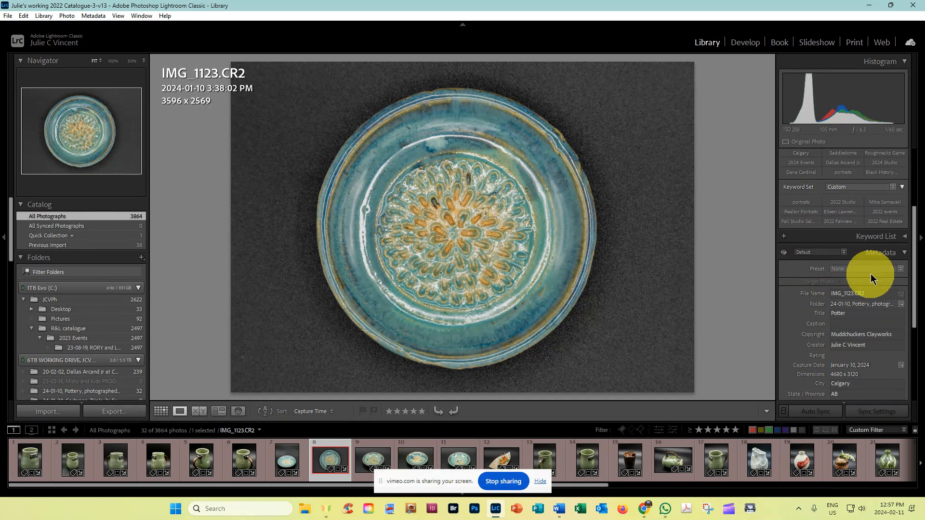
pyautogui.click(859, 268)
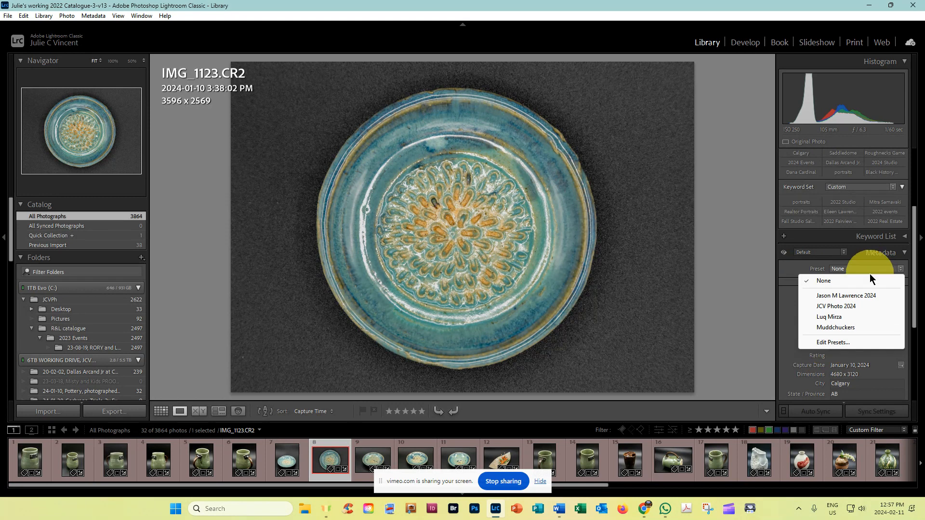
pyautogui.click(843, 343)
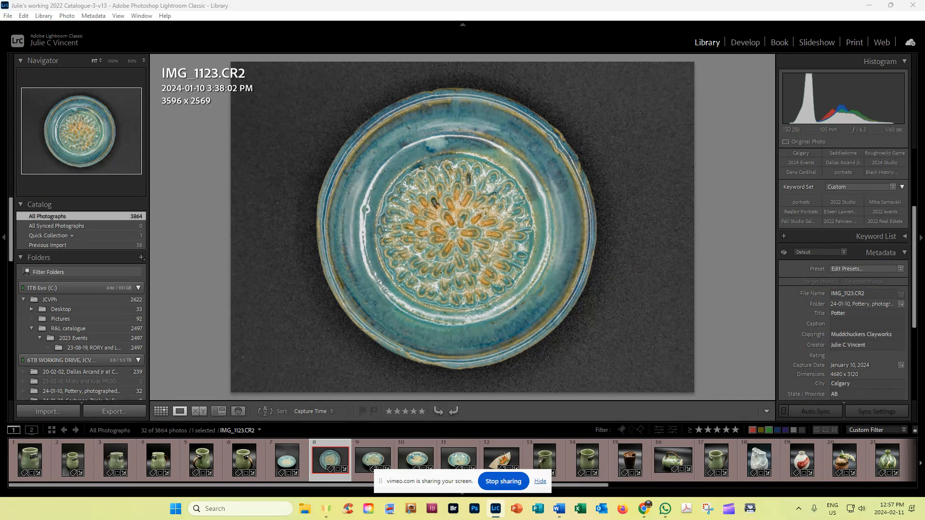
pyautogui.moveTo(435, 172); pyautogui.dragTo(507, 82)
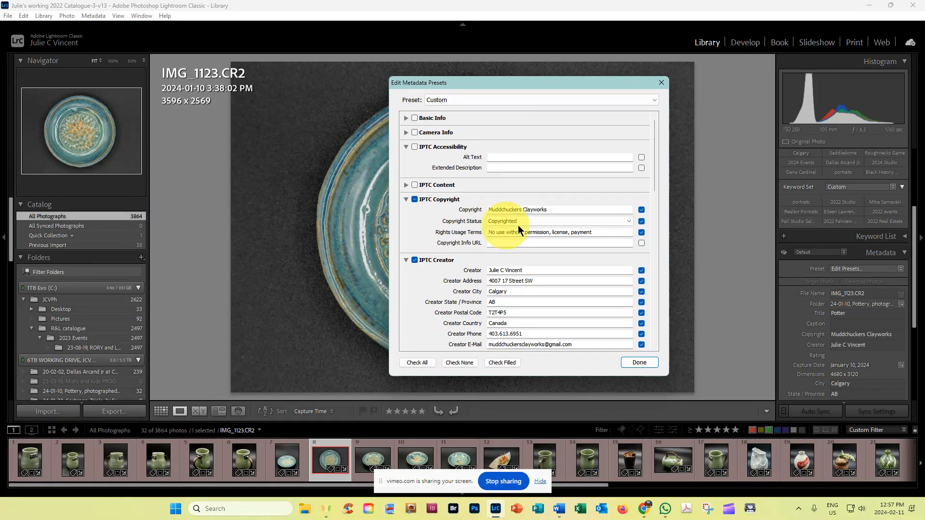
# Inspect the Basic Info and Camera Info fields of the metadata preset, collapsing each section again
pyautogui.click(406, 118)
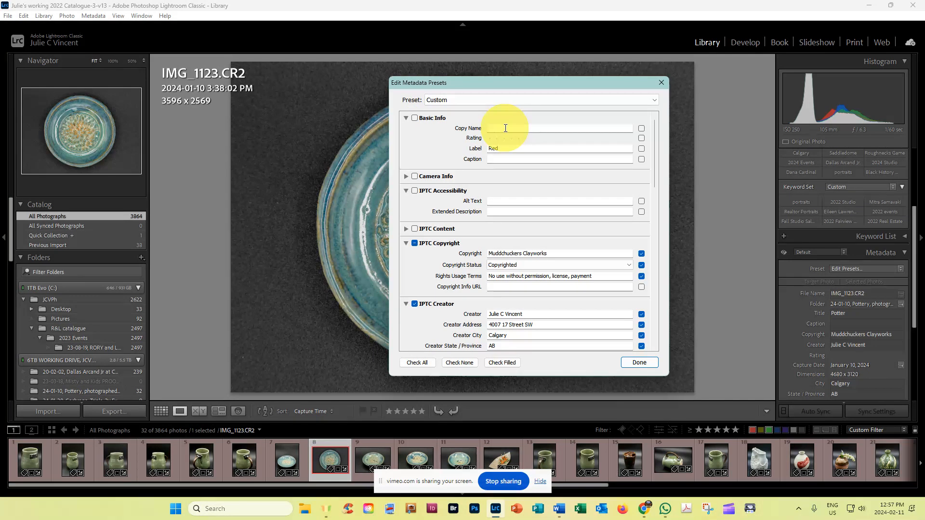
pyautogui.click(405, 118)
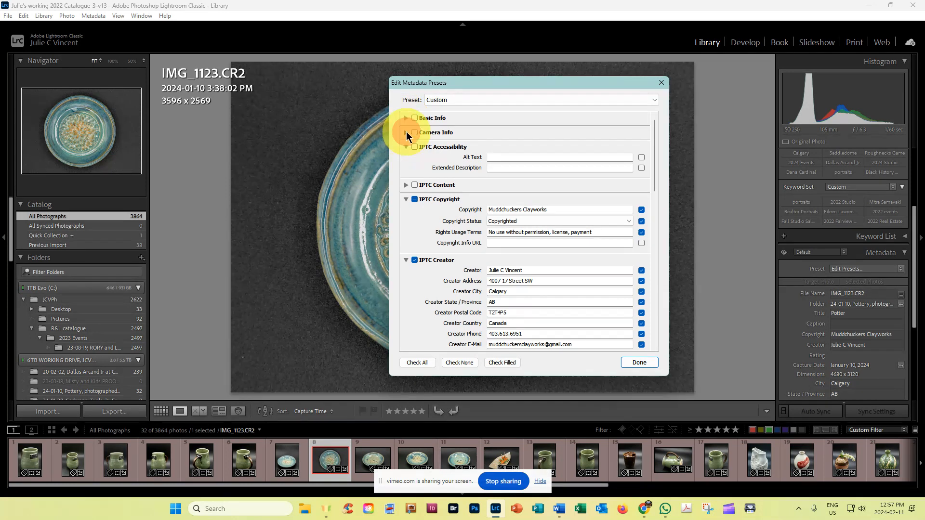
pyautogui.click(406, 133)
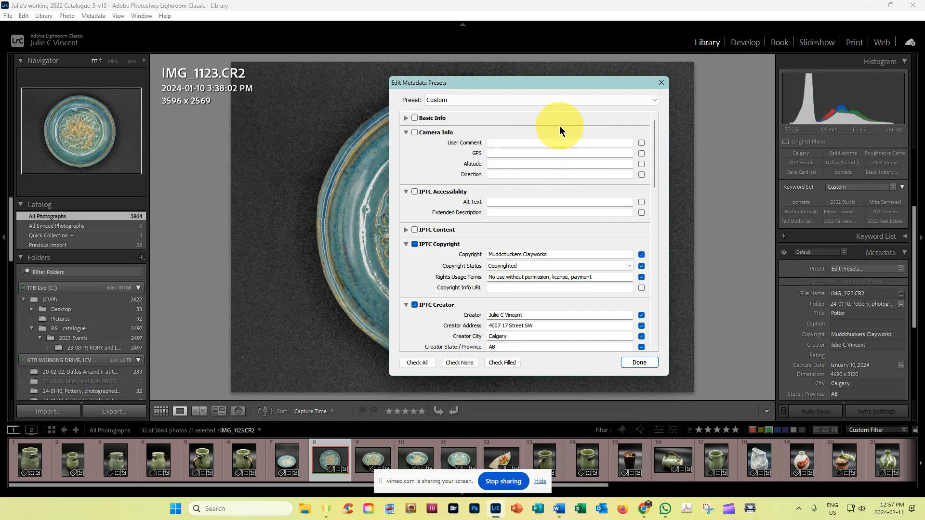
pyautogui.click(406, 132)
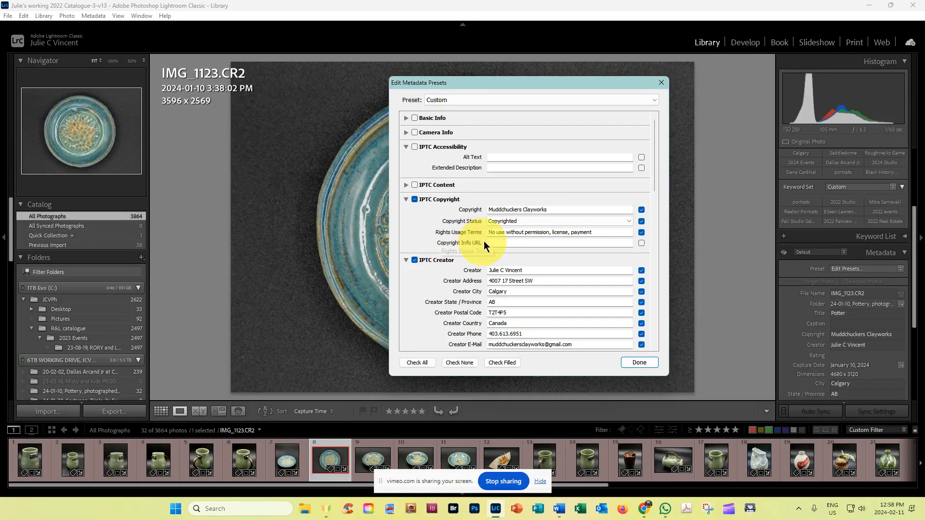
# Examine the Rights Usage Terms and the IPTC Creator and IPTC Image fields of the preset
pyautogui.click(606, 231)
pyautogui.click(607, 232)
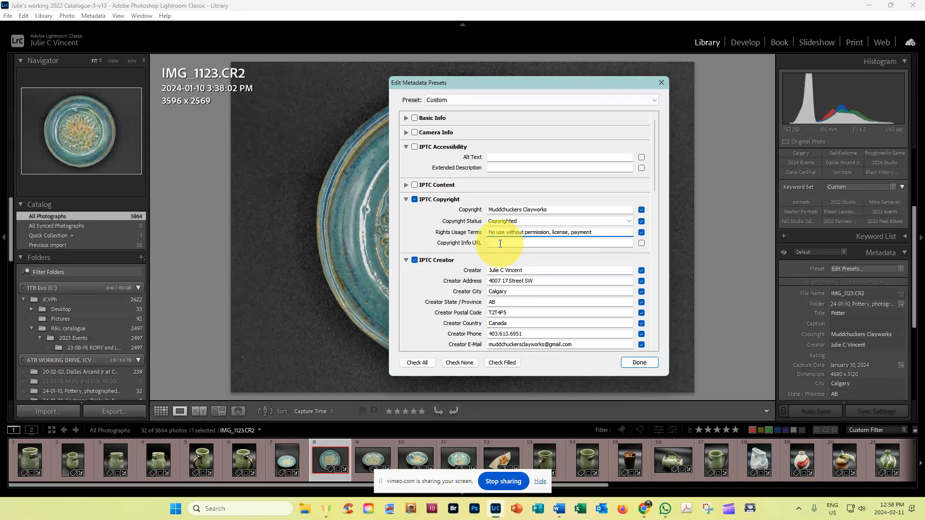
pyautogui.scroll(-5, 606, 261)
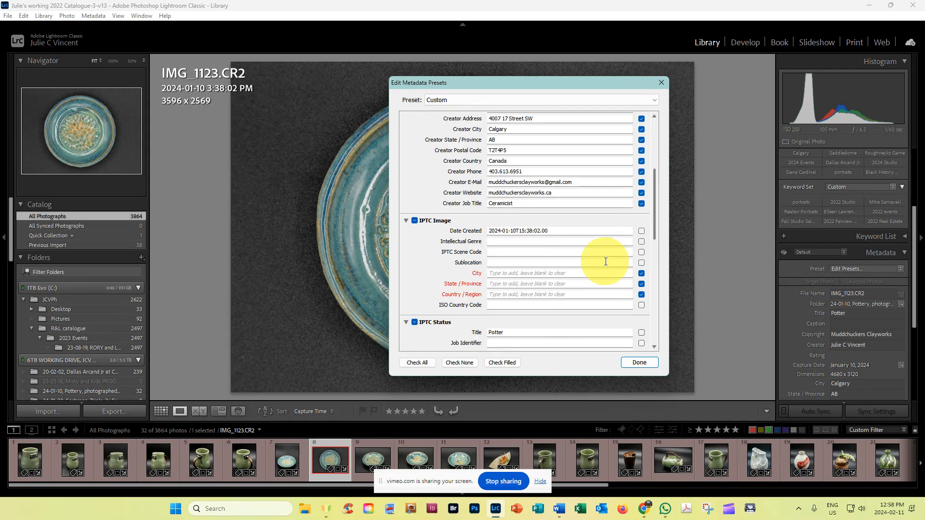
# Clear the Creator Phone field in the preset's IPTC Creator section
pyautogui.scroll(5, 608, 264)
pyautogui.moveTo(654, 185); pyautogui.dragTo(657, 214)
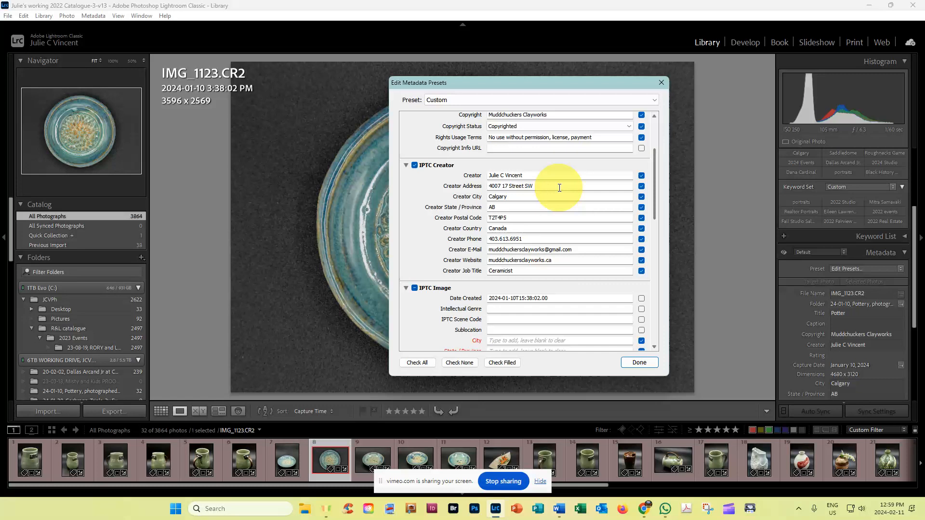
pyautogui.click(550, 239)
pyautogui.press('BackSpace')
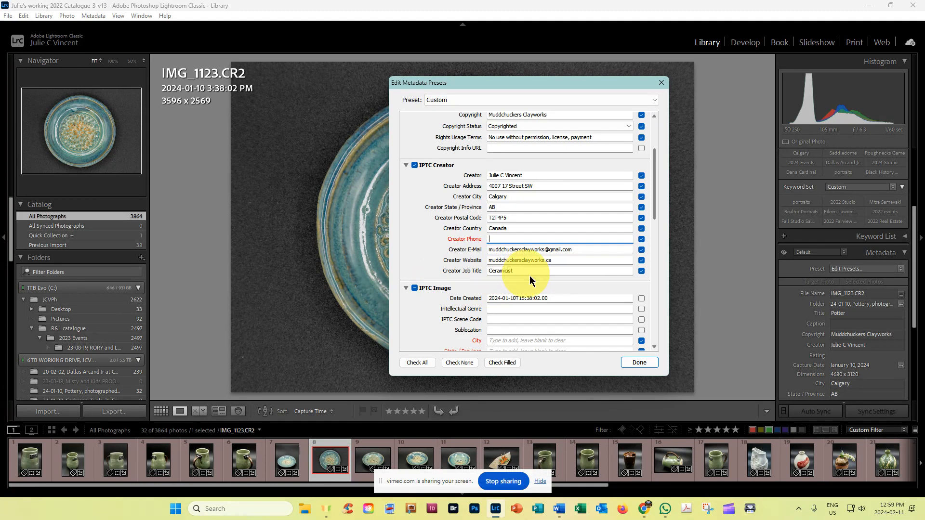
# Clear the Keywords field at the end of the metadata preset so no keywords are stored in it
pyautogui.moveTo(654, 215); pyautogui.dragTo(654, 250)
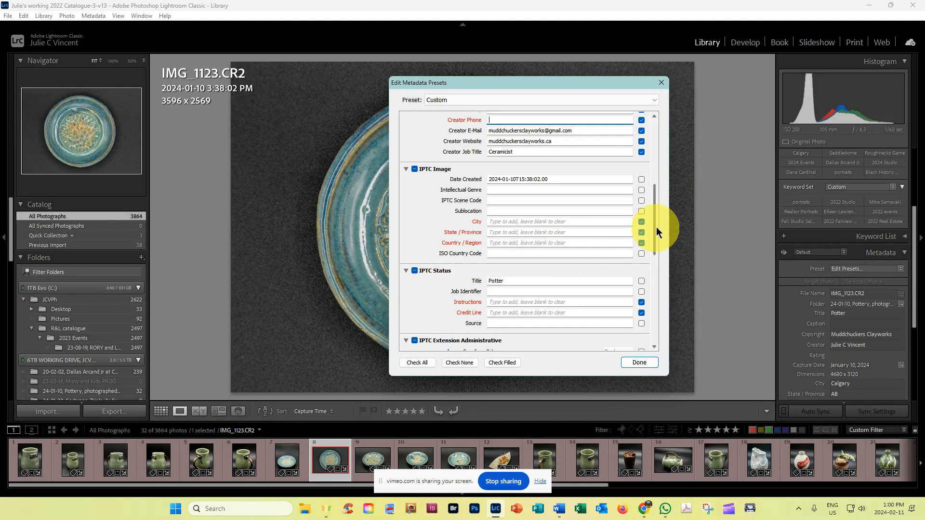
pyautogui.scroll(-3, 655, 233)
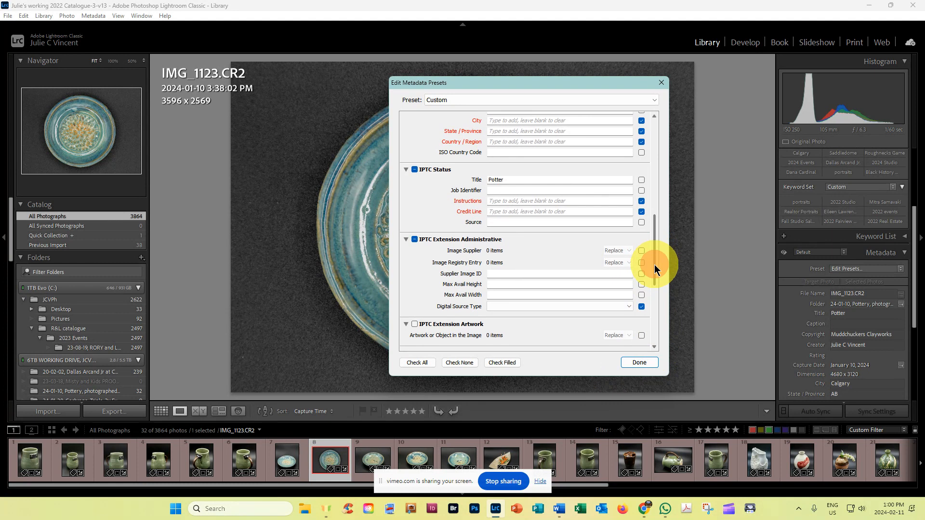
pyautogui.moveTo(655, 265); pyautogui.dragTo(660, 347)
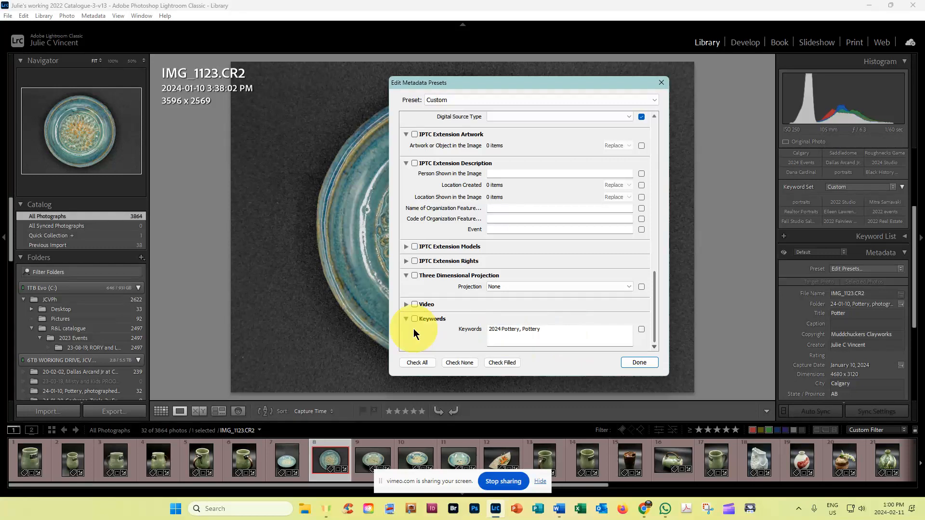
pyautogui.click(569, 331)
pyautogui.press('Delete')
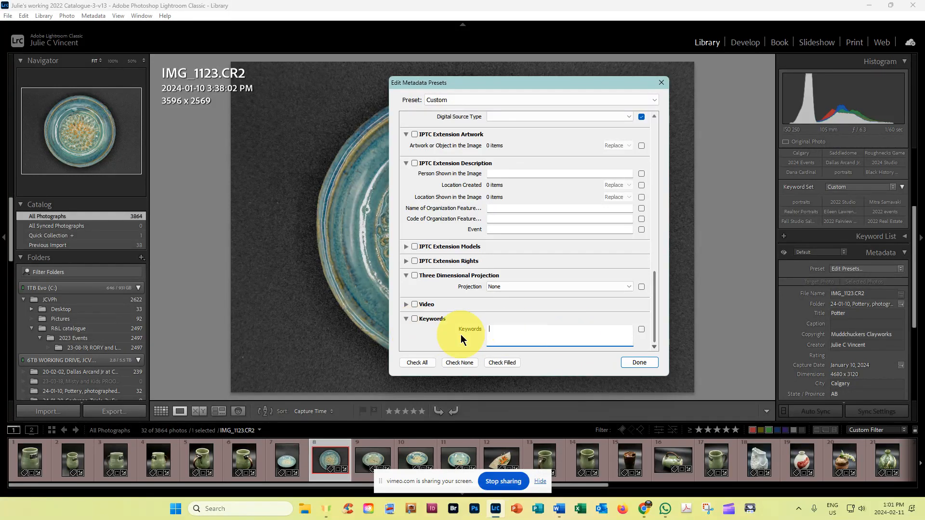
# Finish editing the preset and save the settings as a new preset named "Copyright Your Name, 2024"
pyautogui.click(644, 363)
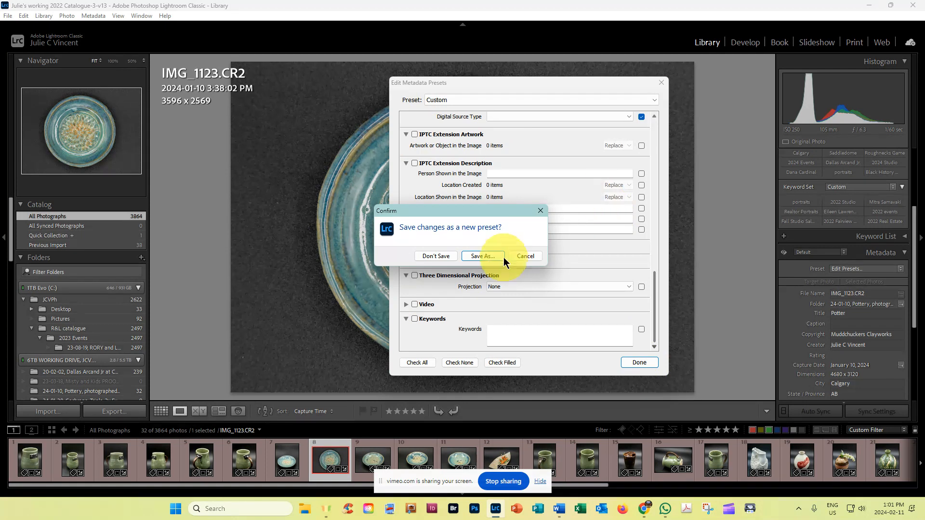
pyautogui.click(483, 257)
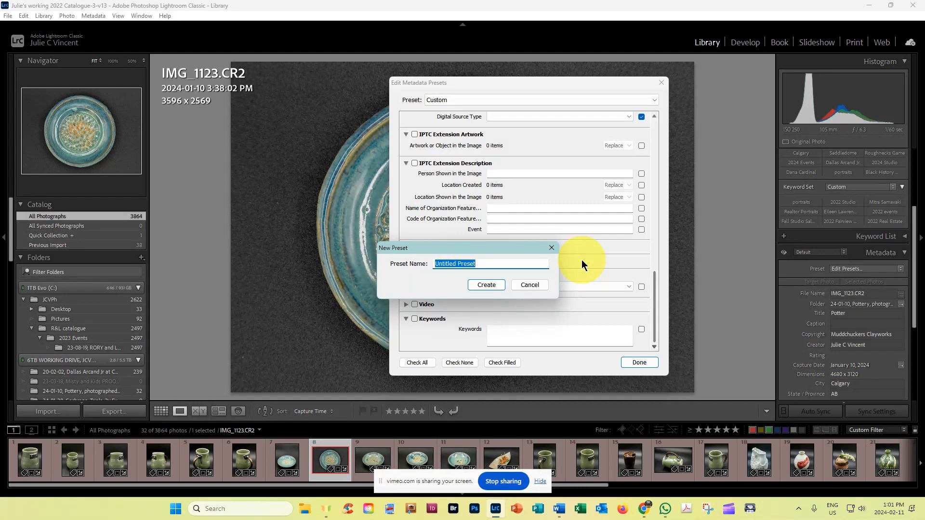
pyautogui.write('2024')
pyautogui.press('Home')
pyautogui.write('Copyright Your Name,')
pyautogui.click(488, 285)
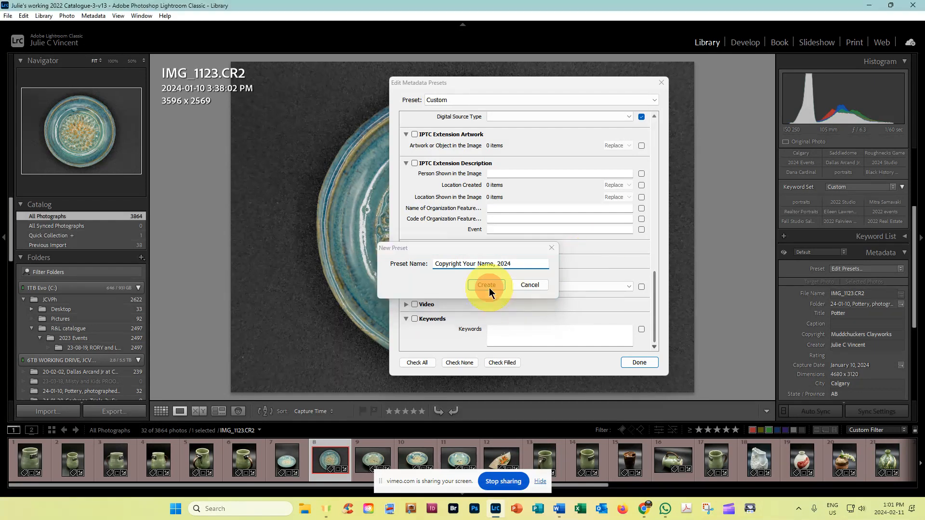
# Close the preset editor and apply the "Copyright Your Name, 2024" metadata preset to the plate photo
pyautogui.click(661, 82)
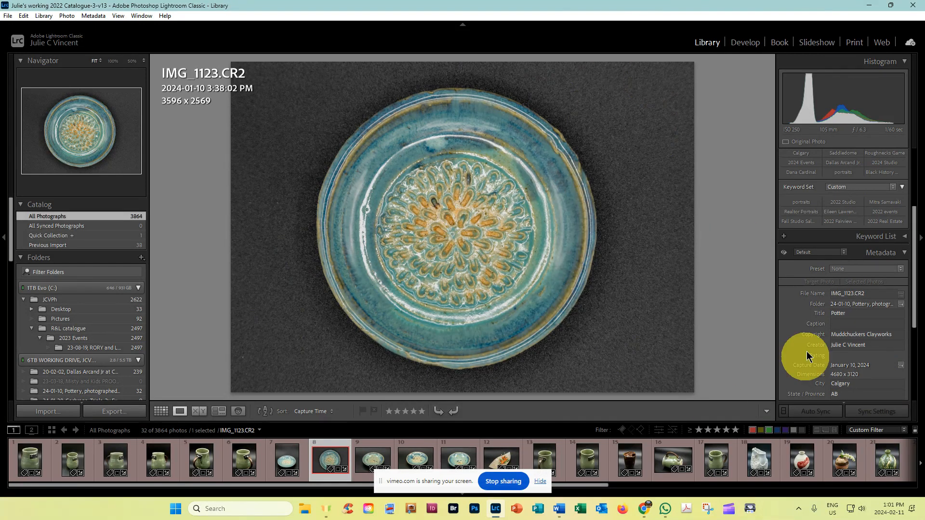
pyautogui.click(878, 270)
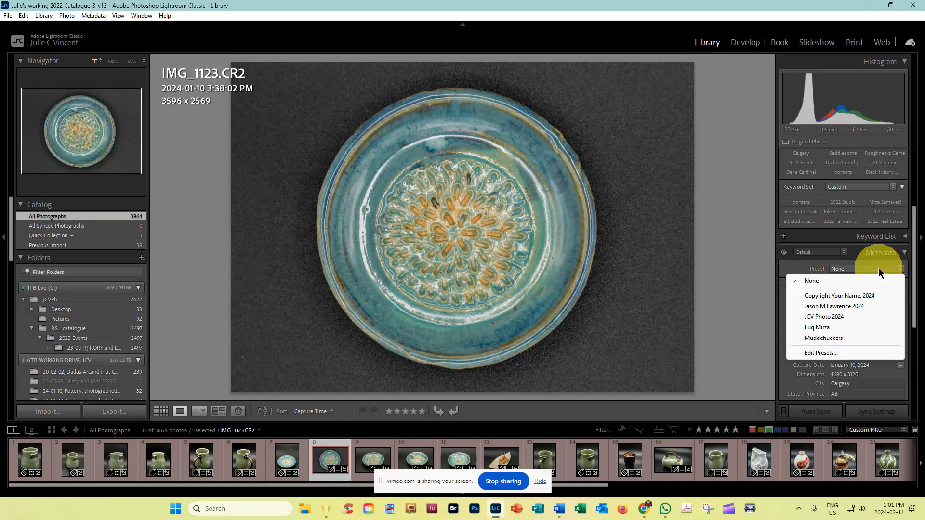
pyautogui.click(869, 295)
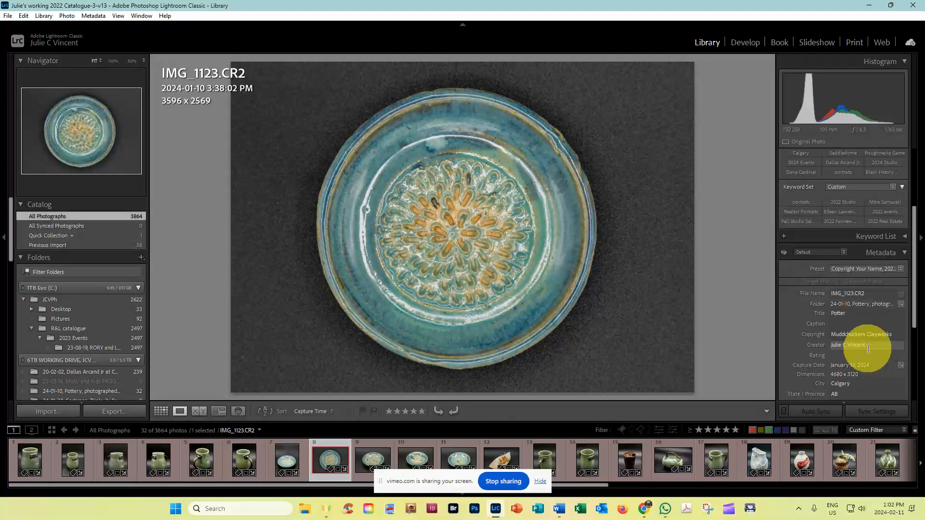
# Extend the selection to photos 8 through 11 and apply the "Copyright Your Name, 2024" metadata preset to all selected photos
pyautogui.keyDown('shift'); pyautogui.click(458, 444); pyautogui.keyUp('shift')
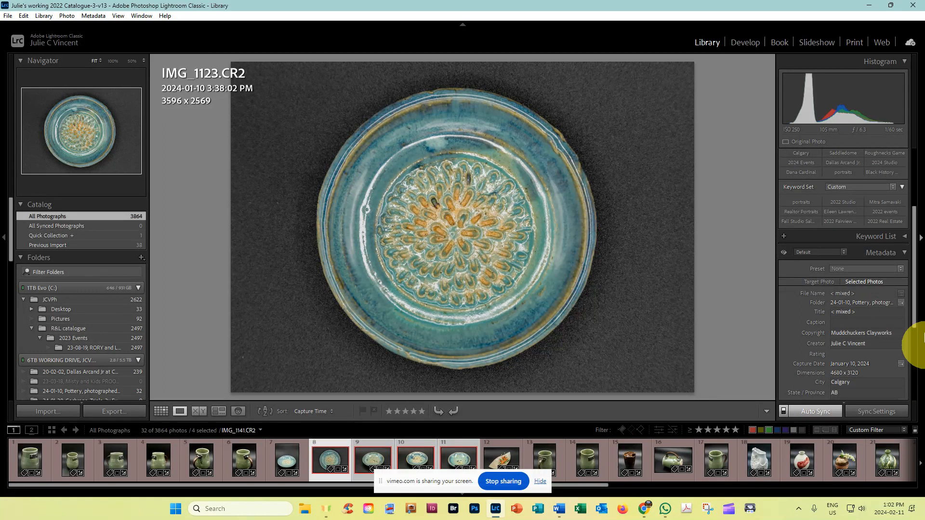
pyautogui.click(870, 269)
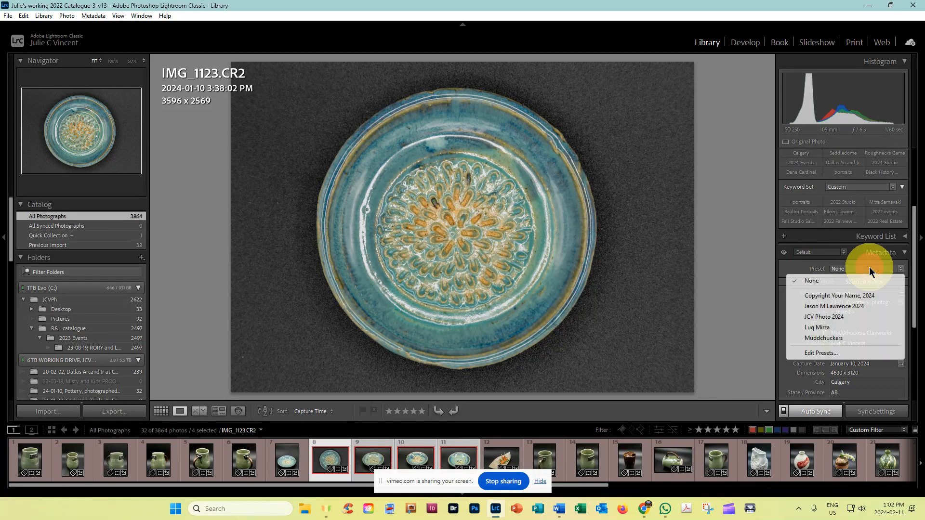
pyautogui.click(726, 359)
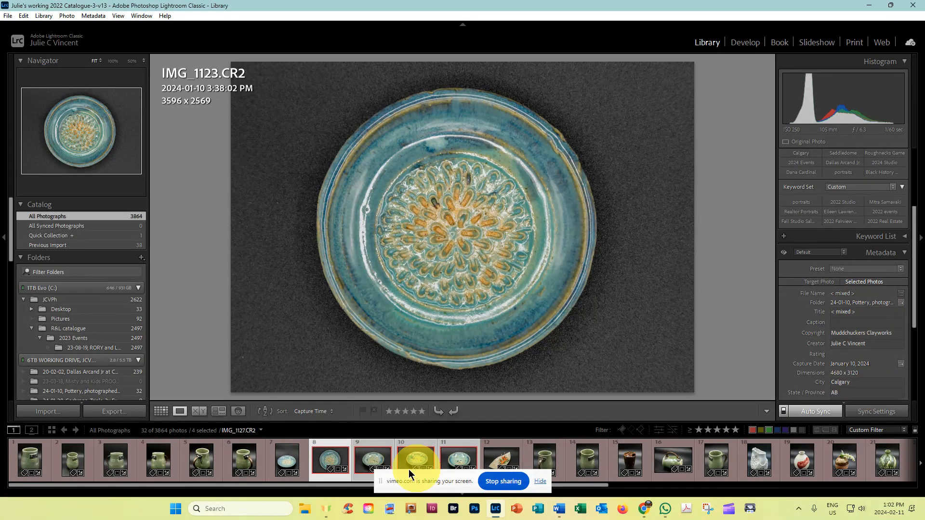
pyautogui.click(880, 269)
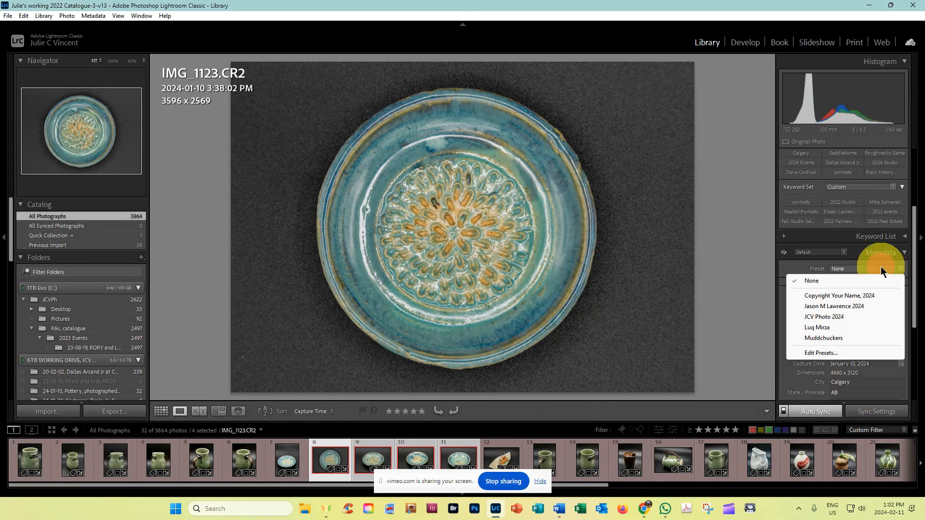
pyautogui.click(856, 297)
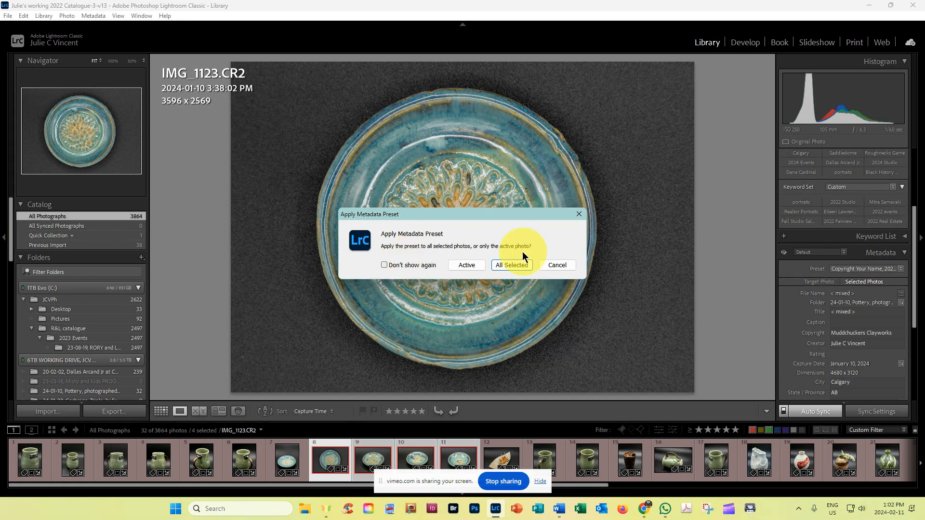
pyautogui.click(516, 264)
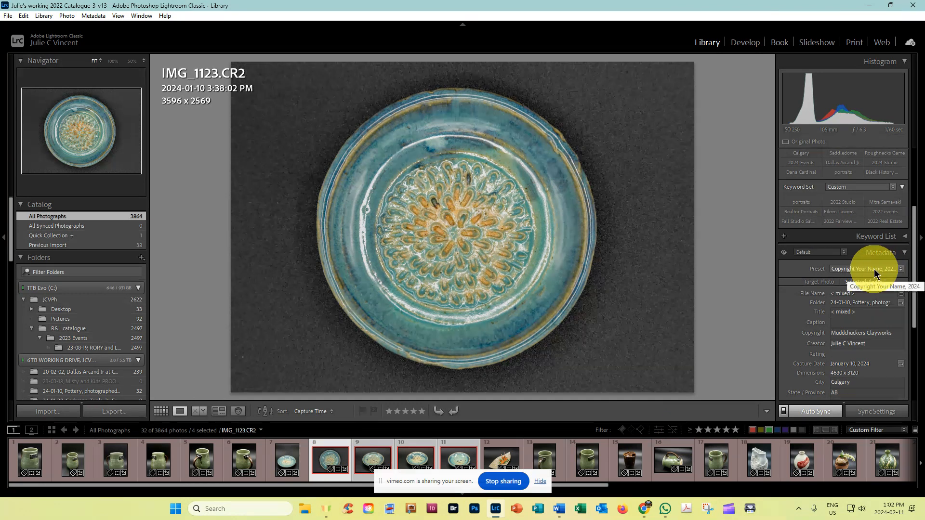
# Reopen the metadata preset editor for the selected photos and back out of saving its settings as a new preset
pyautogui.scroll(-2, 855, 333)
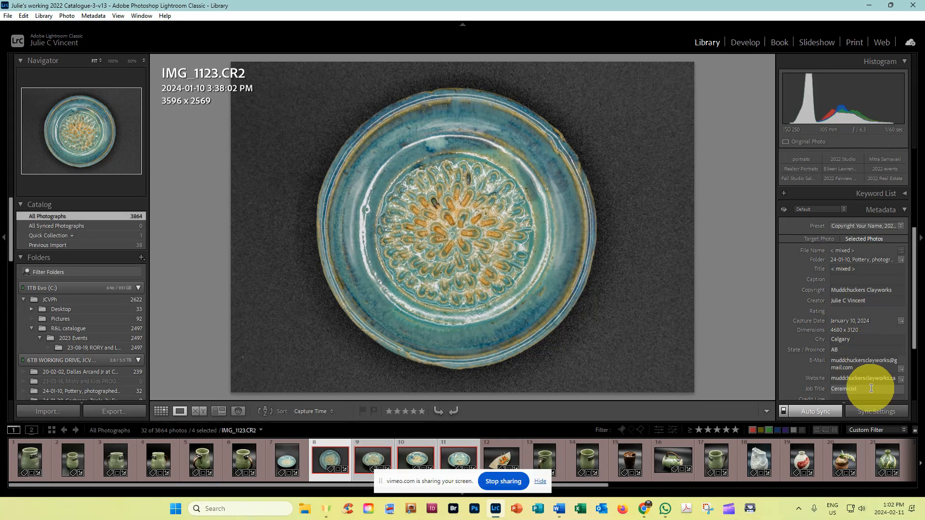
pyautogui.scroll(-5, 914, 296)
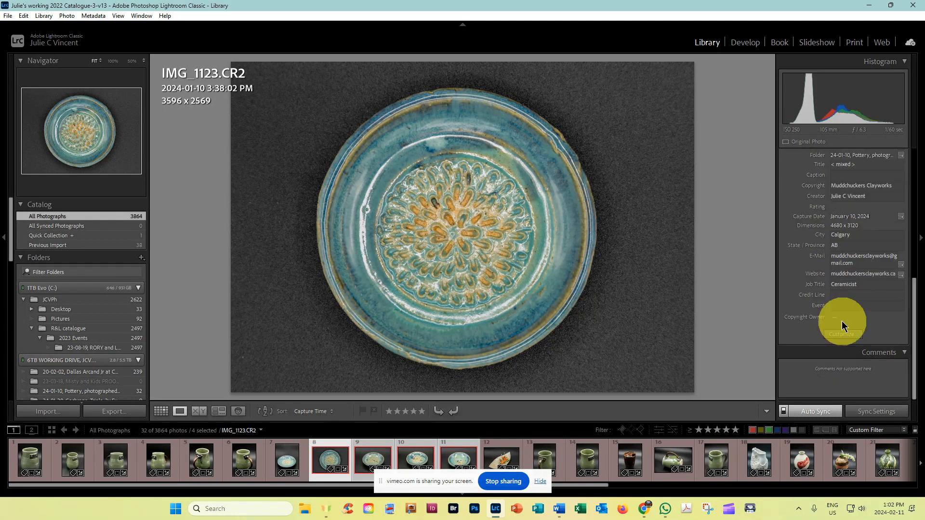
pyautogui.moveTo(914, 352); pyautogui.dragTo(897, 230)
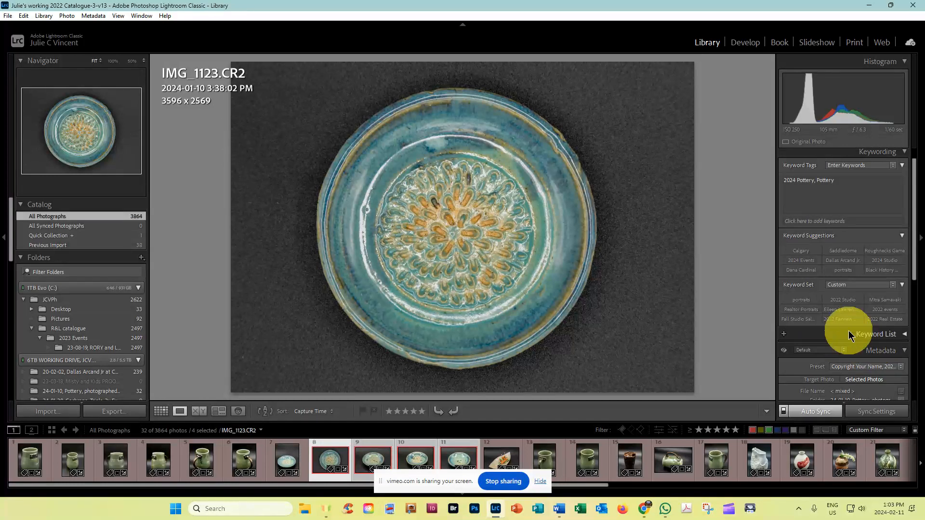
pyautogui.click(877, 368)
pyautogui.click(819, 452)
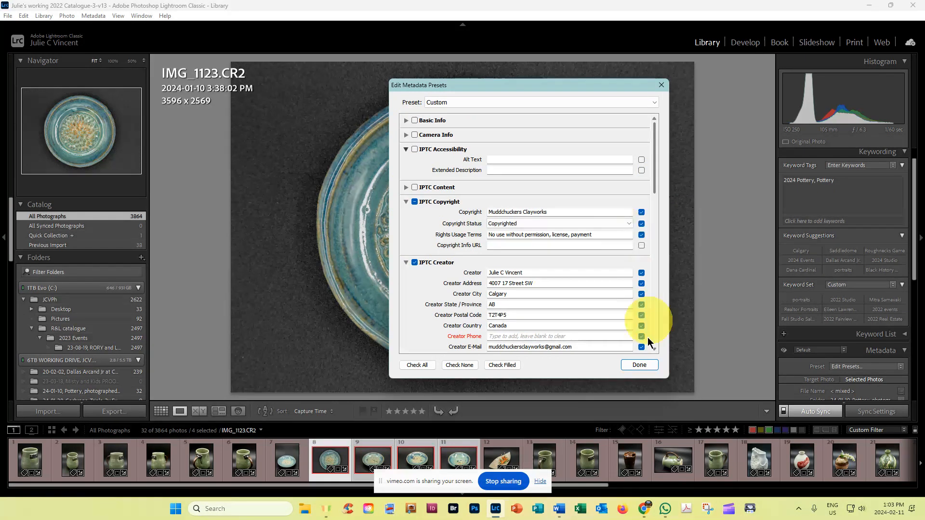
pyautogui.click(641, 366)
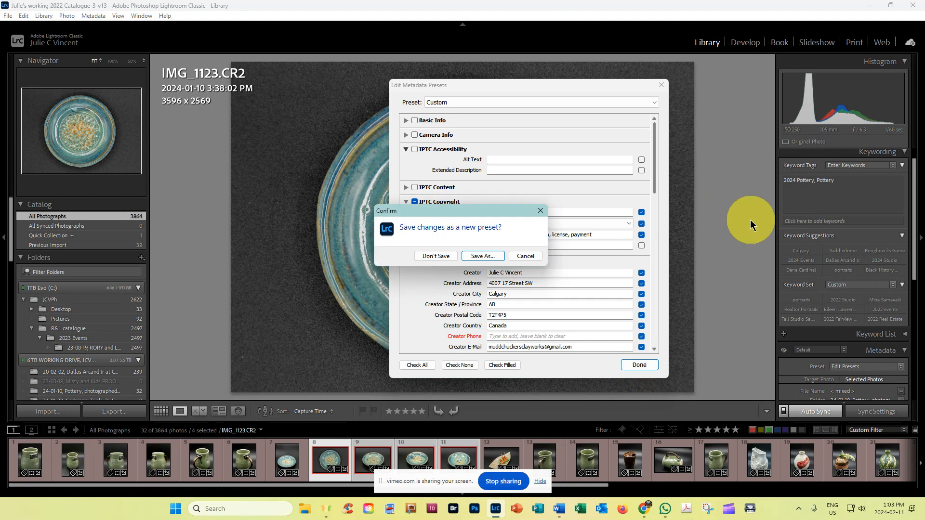
pyautogui.click(520, 257)
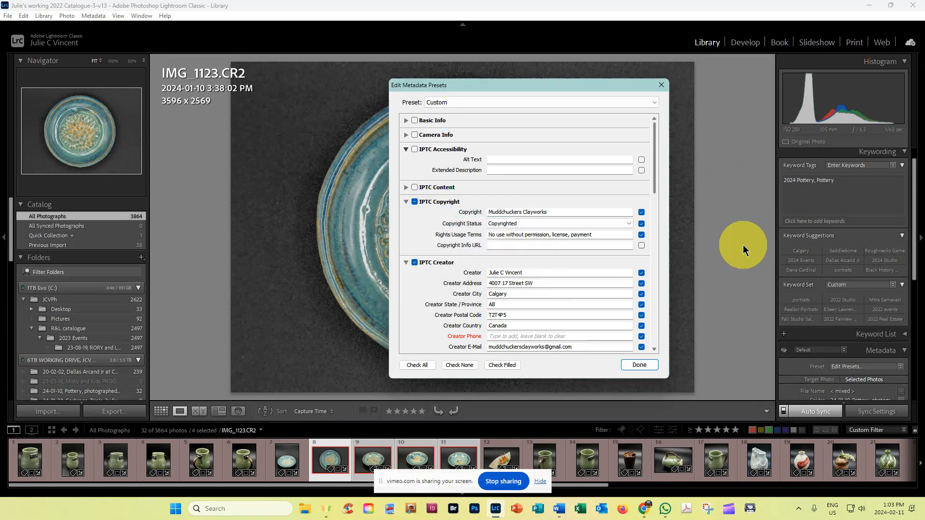